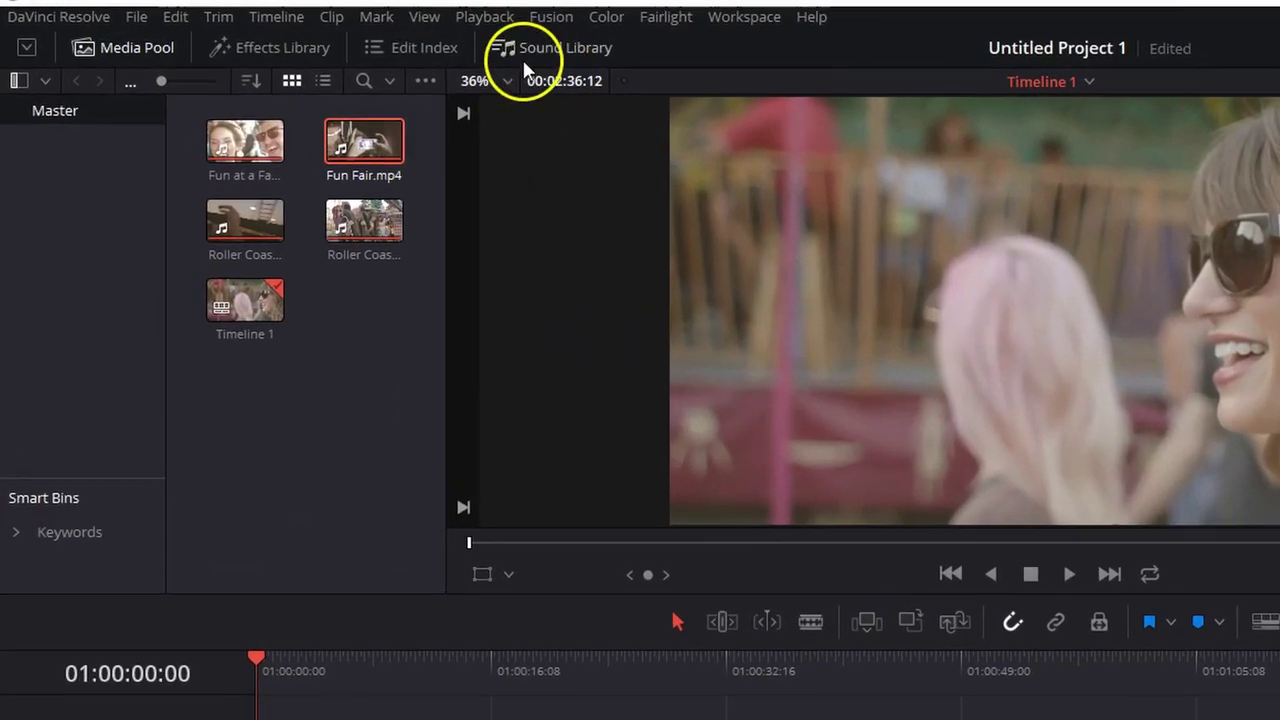
Step: Set Proxy Mode to Quarter Resolution and play the fair timeline to test smoothness
click(293, 25)
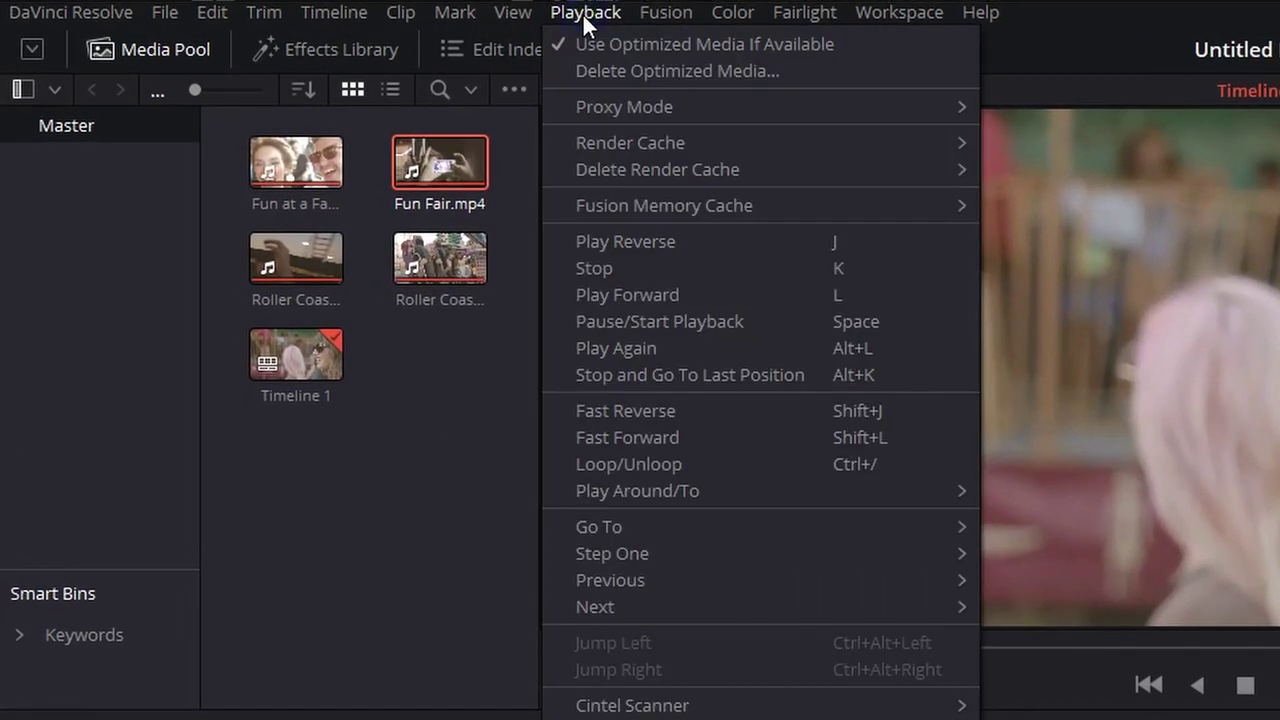
click(601, 104)
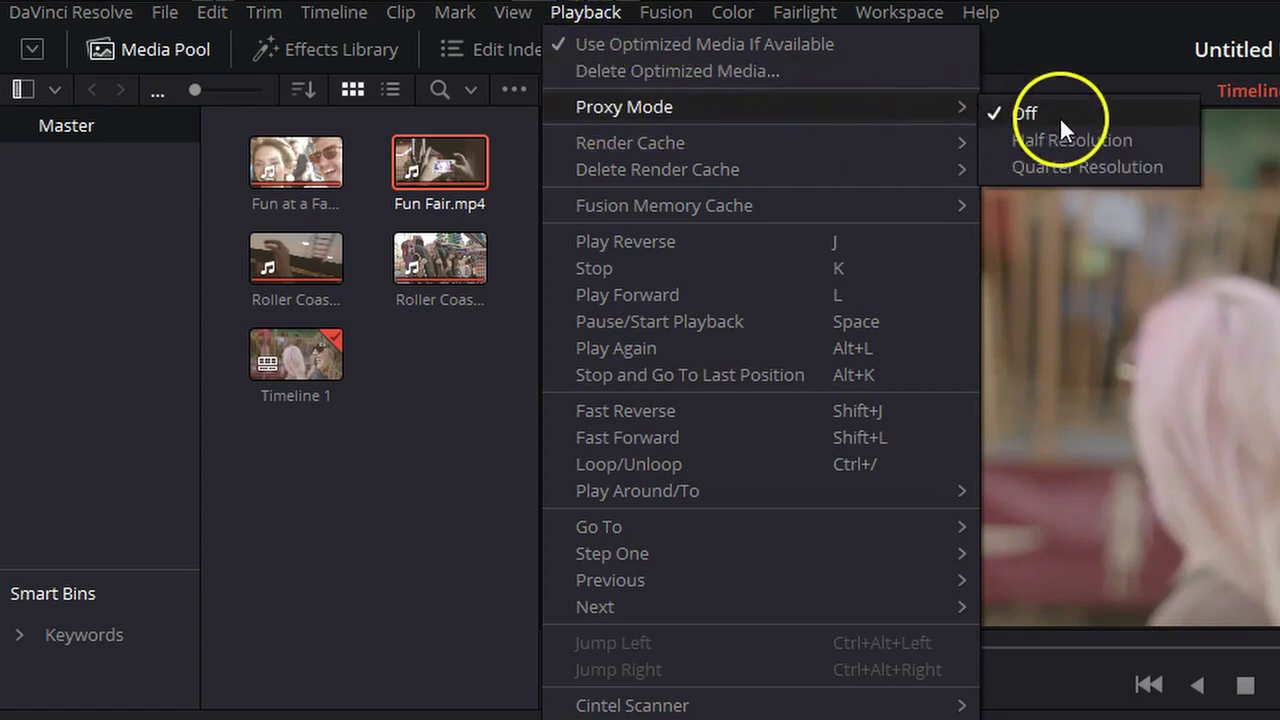
click(1070, 167)
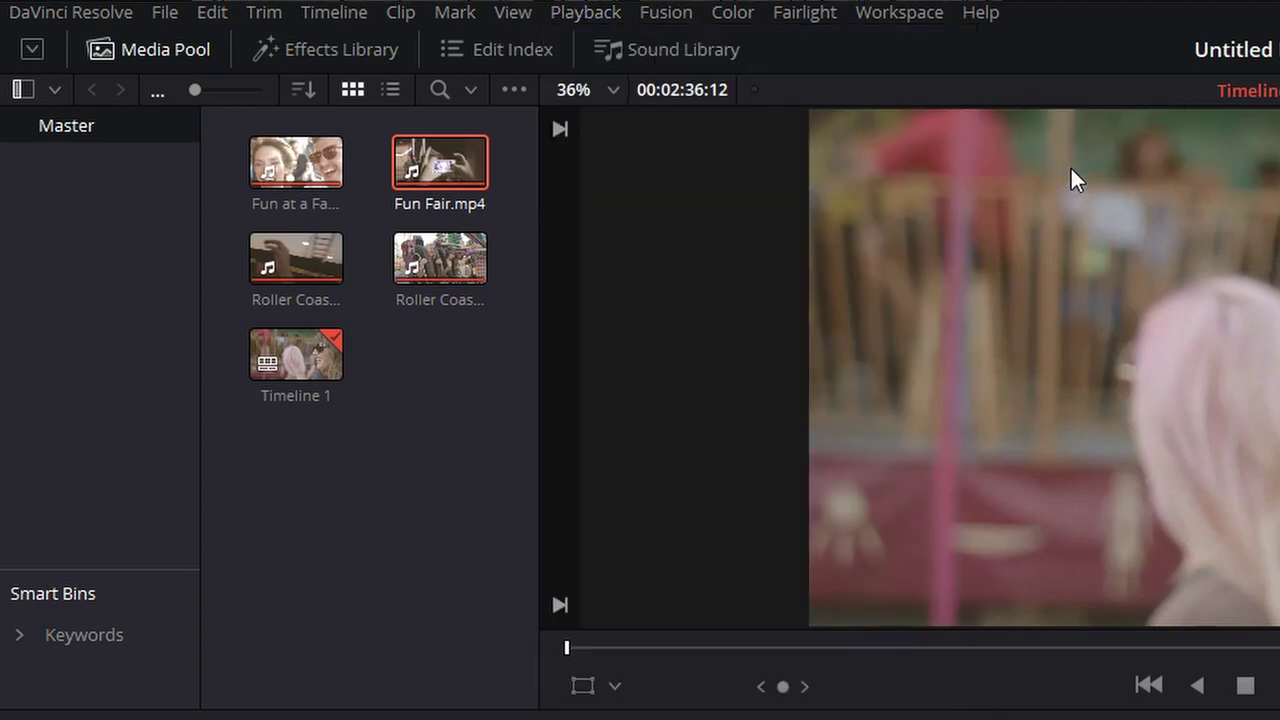
click(1085, 152)
click(362, 719)
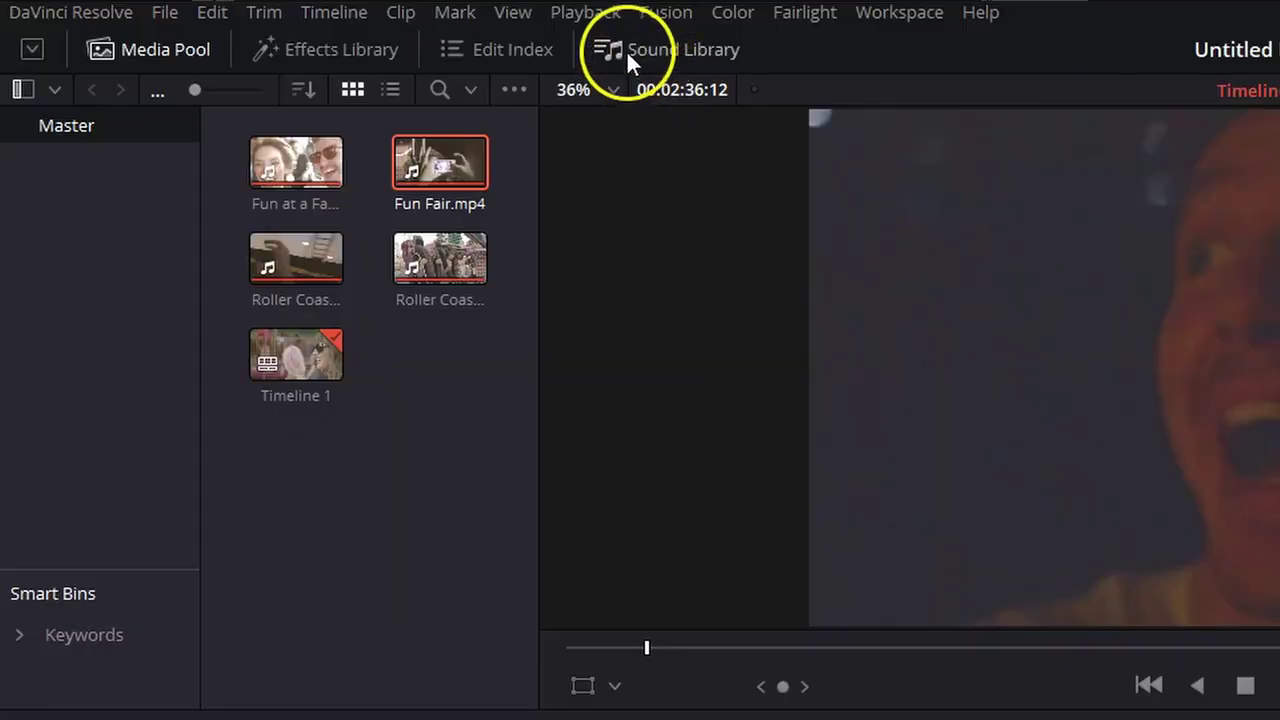
Step: Delete all of the project's render cache, then stop timeline playback
click(298, 25)
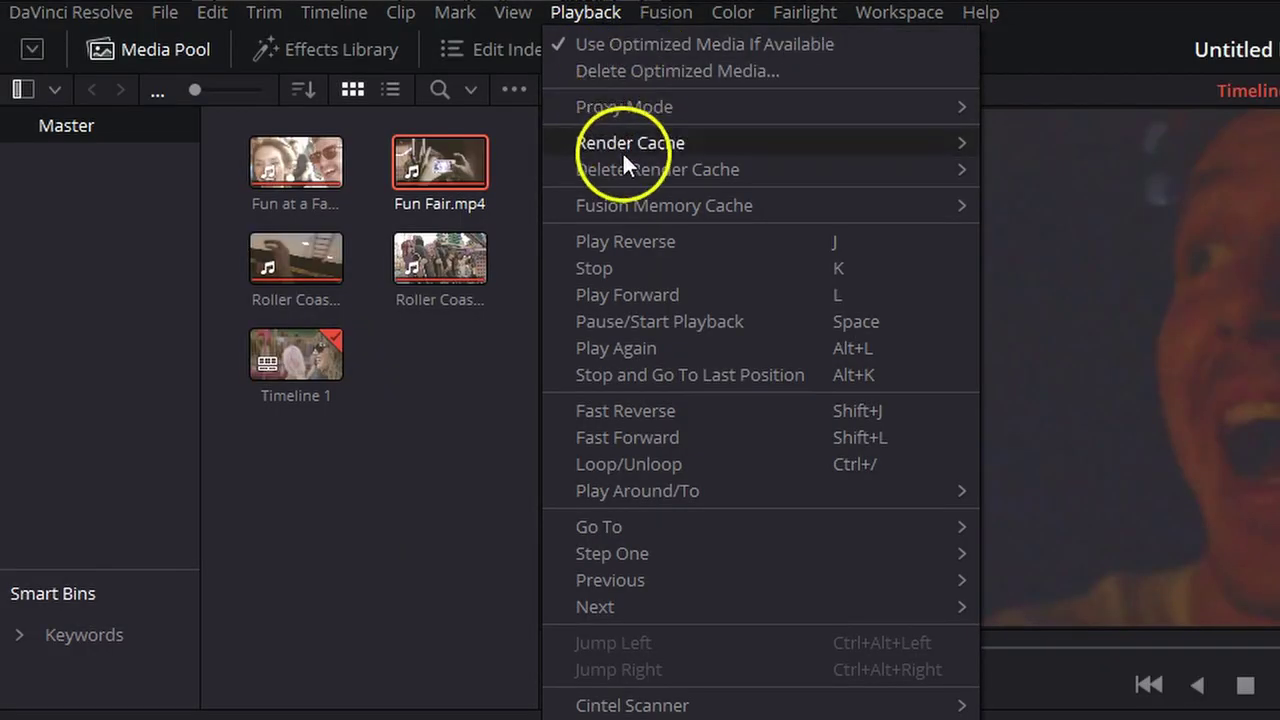
mouse_move(641, 172)
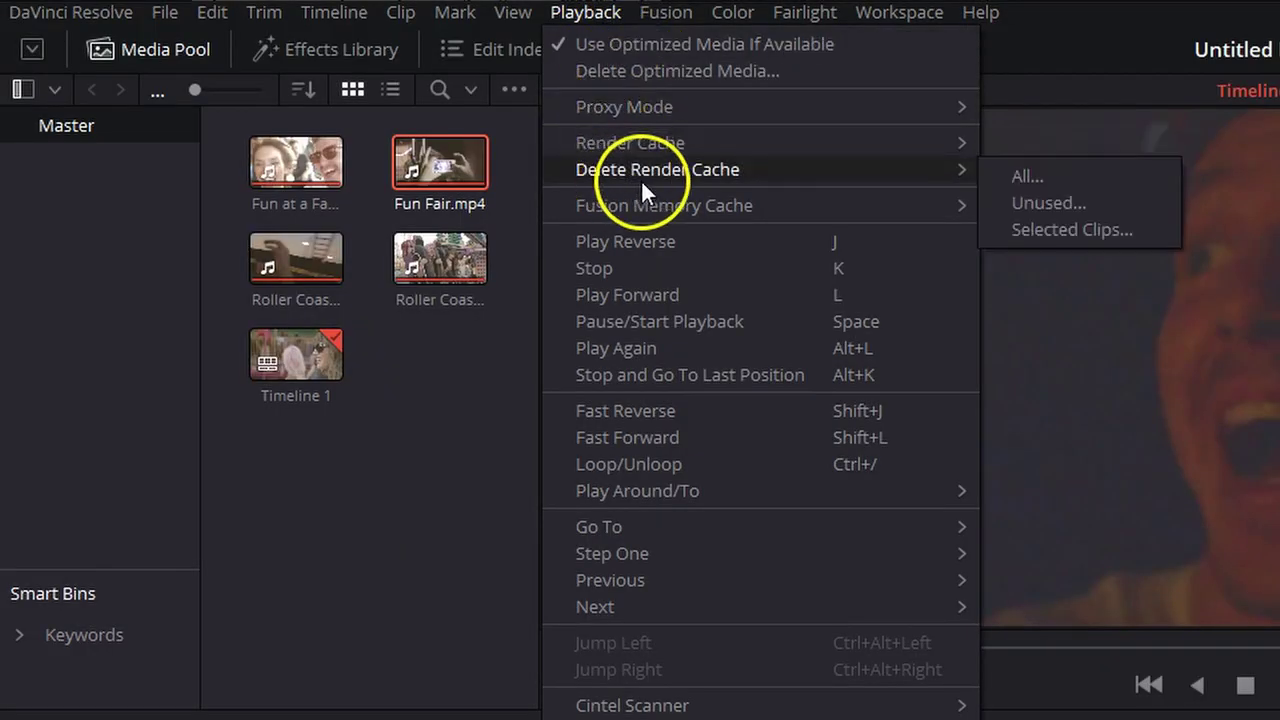
click(1032, 176)
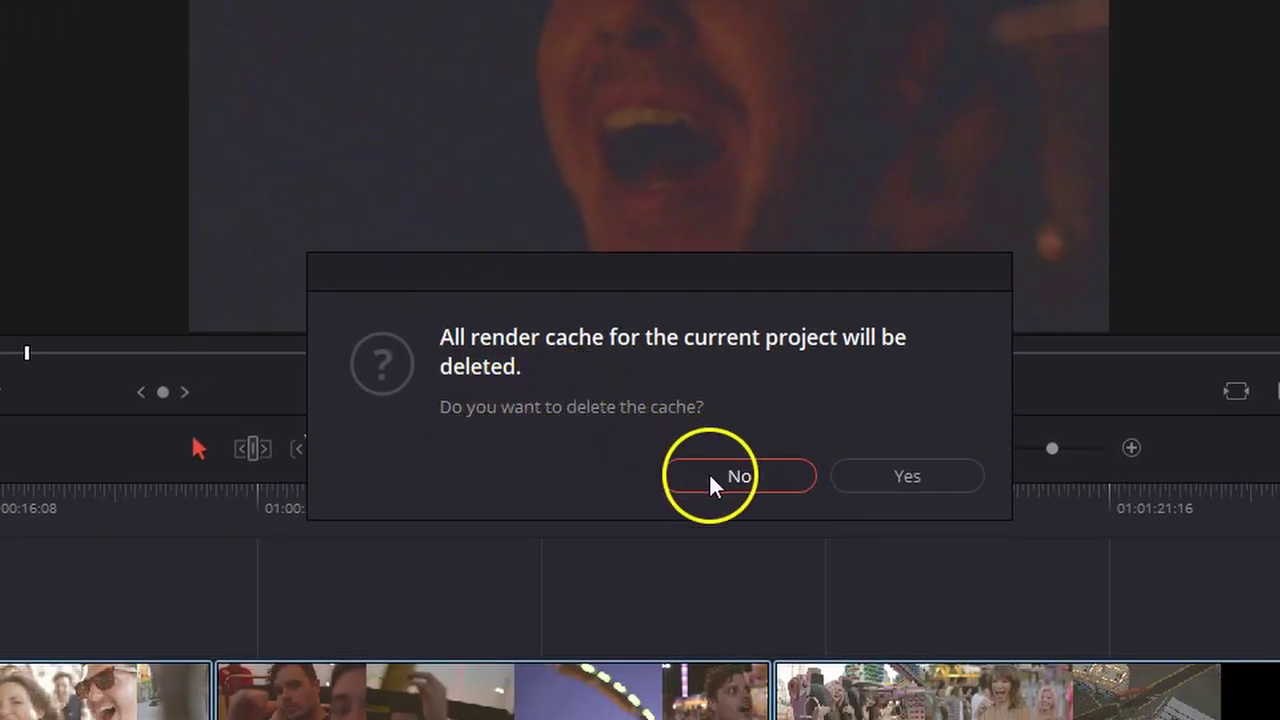
click(871, 488)
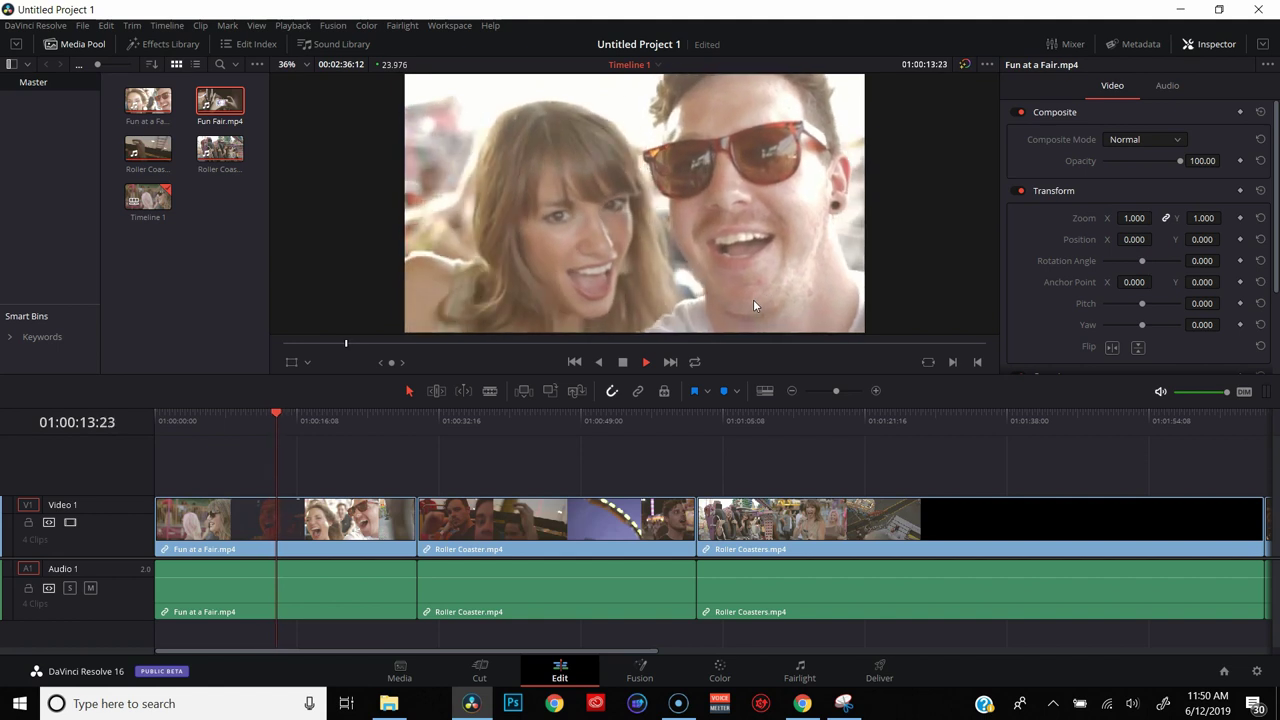
key(space)
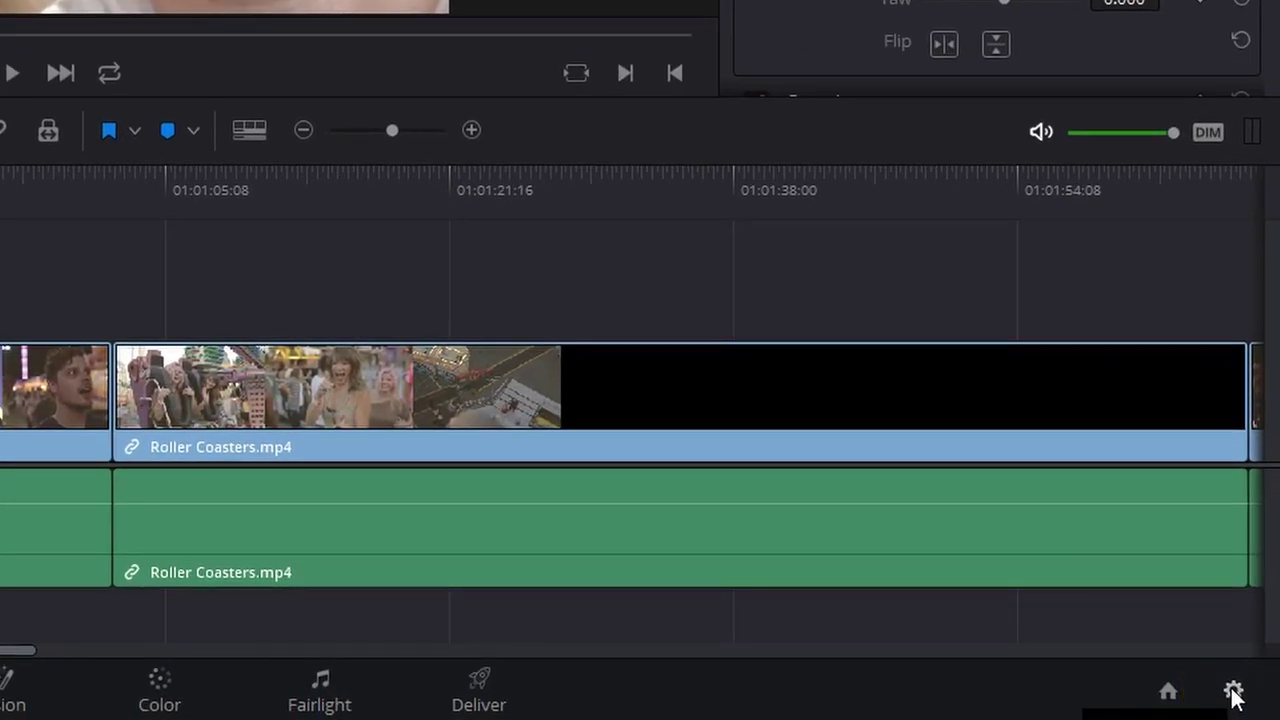
Step: Browse for a new cache files location from Project Settings and switch to File Explorer
click(1233, 691)
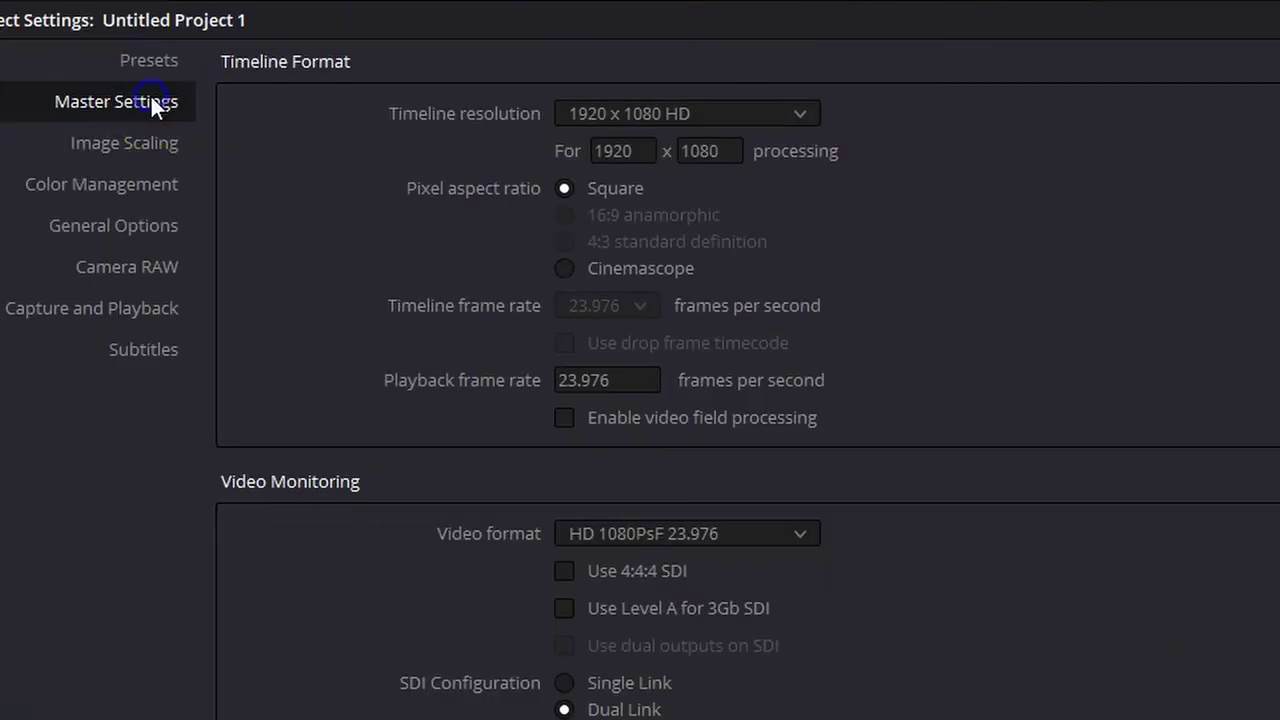
scroll(754, 459, down, 8)
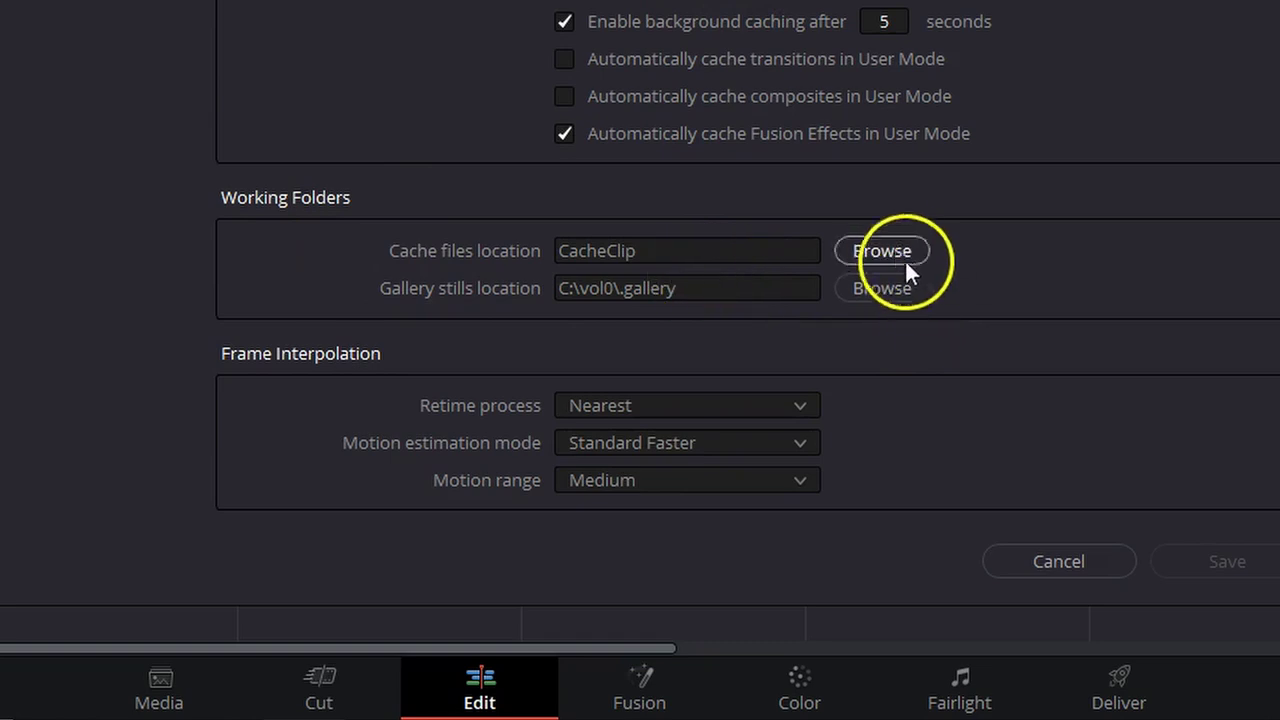
click(897, 255)
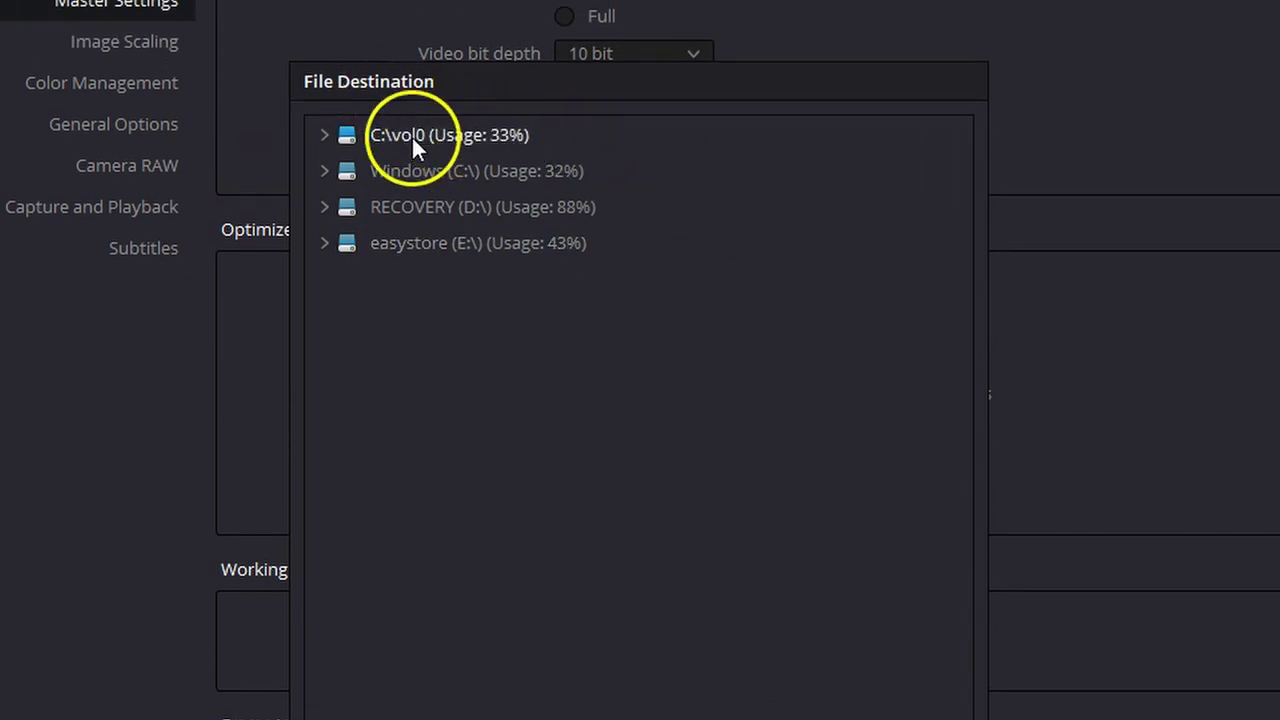
key(alt+Tab)
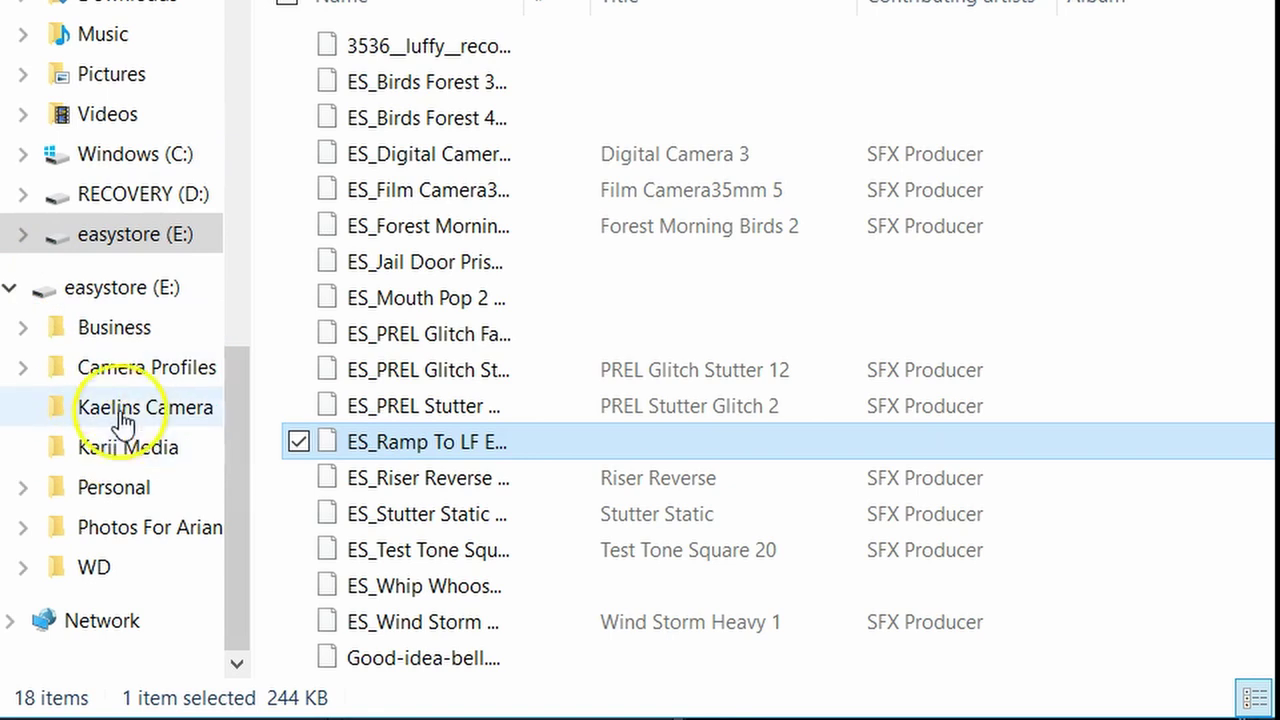
Step: Open the vol0 cache folder on the Windows (C:) drive
click(140, 160)
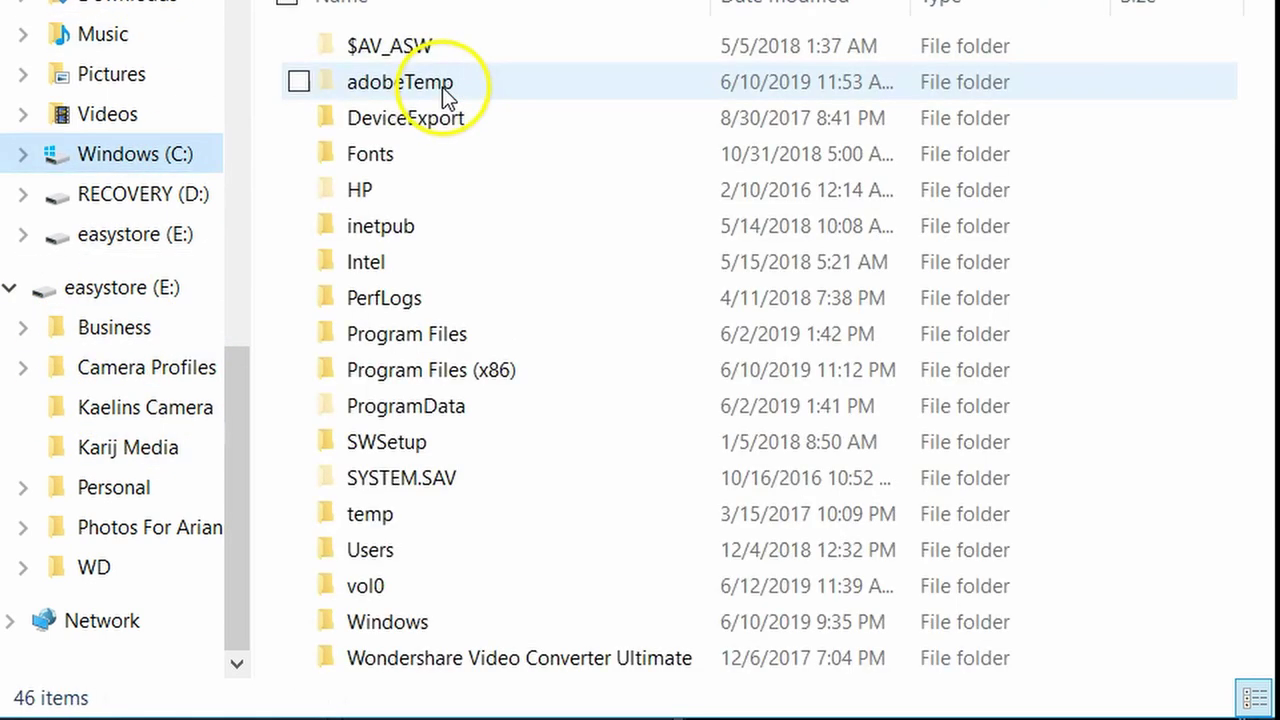
scroll(497, 165, down, 2)
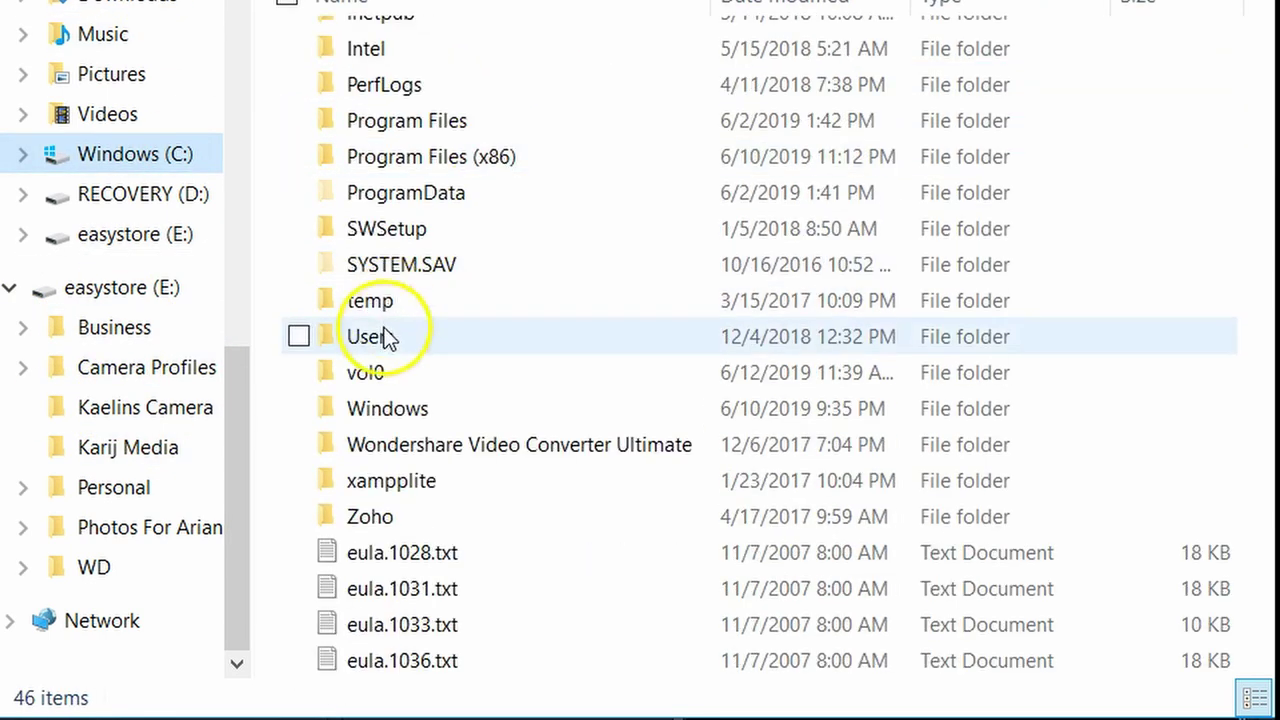
double_click(366, 372)
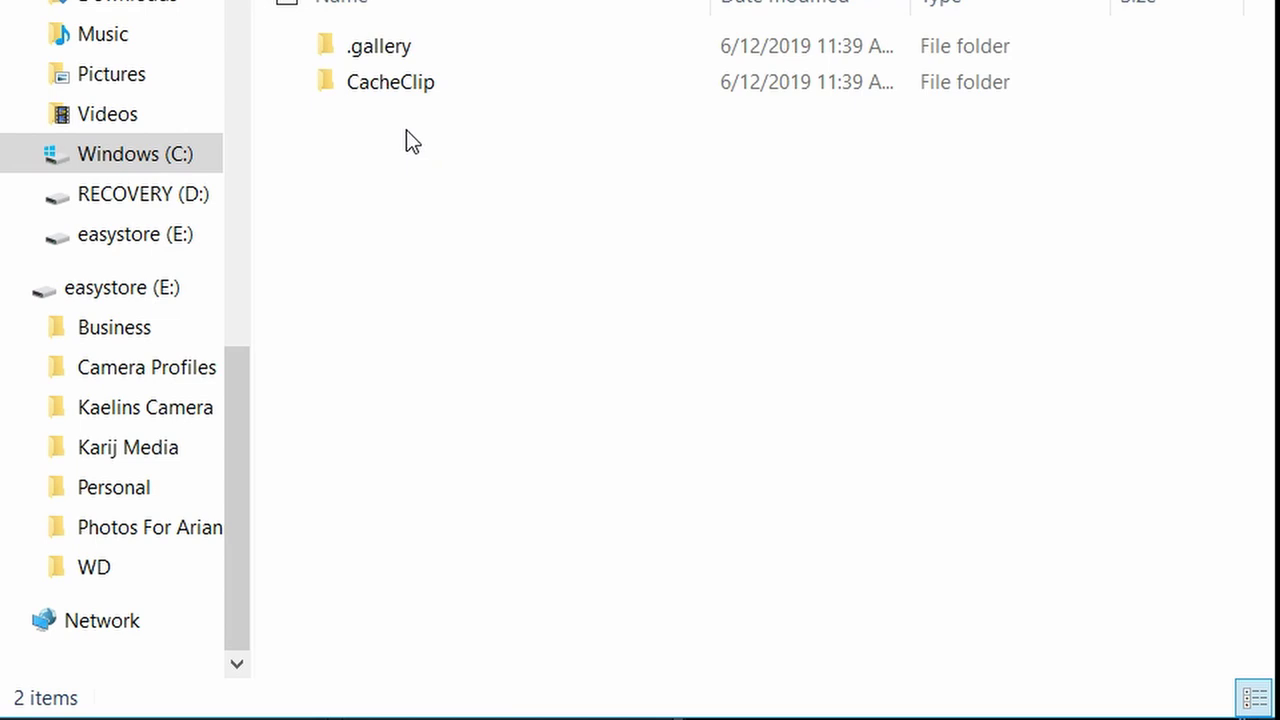
Step: Open the .gallery folder and select all 71 folders inside it
click(373, 46)
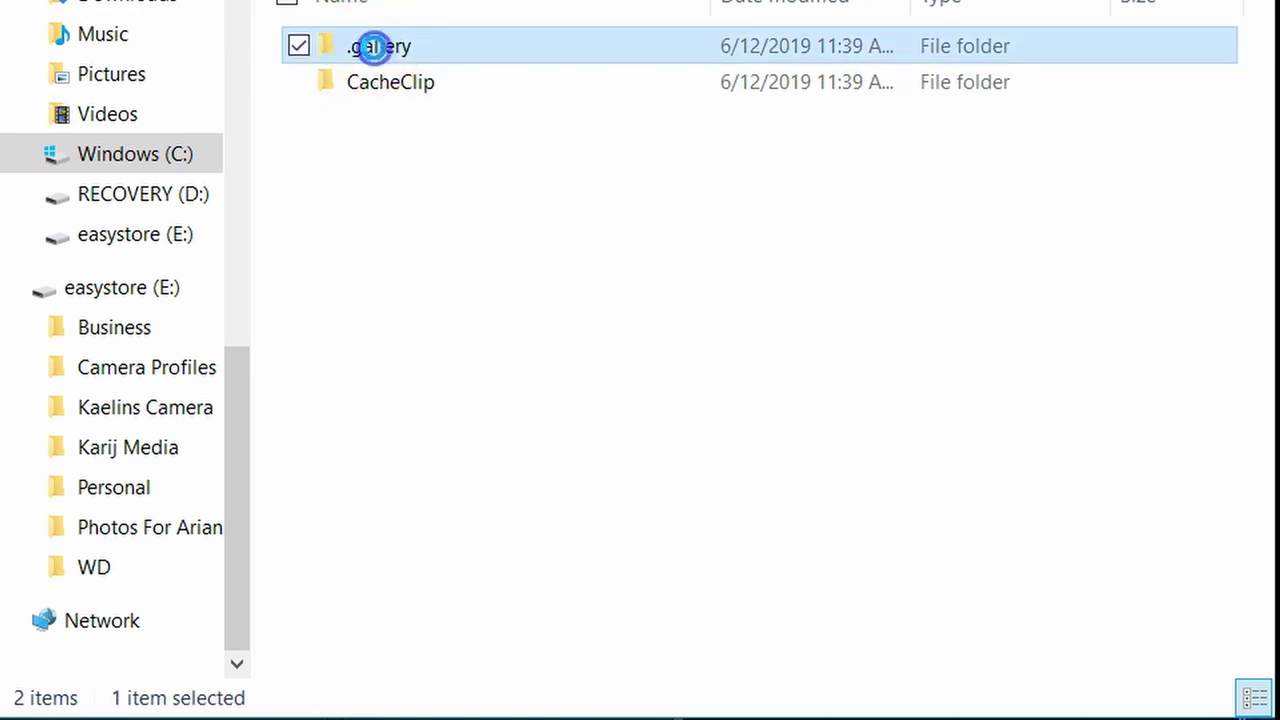
double_click(373, 46)
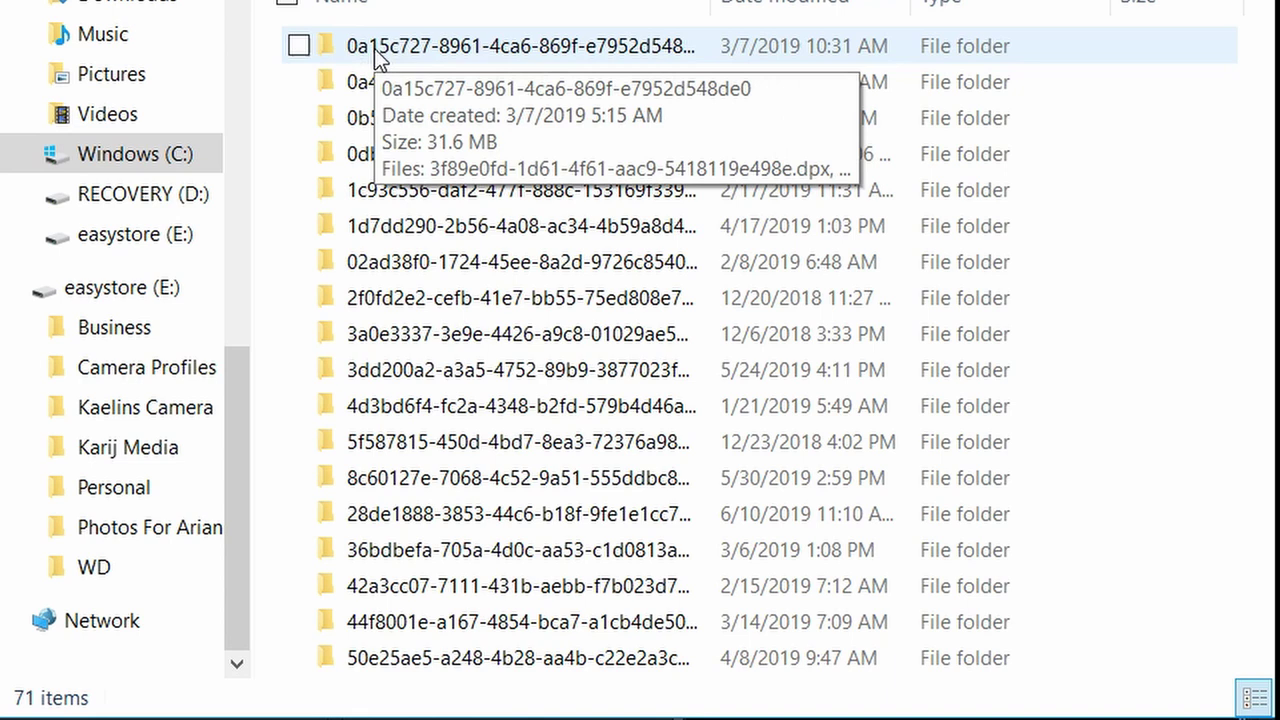
key(ctrl+a)
scroll(509, 120, down, 10)
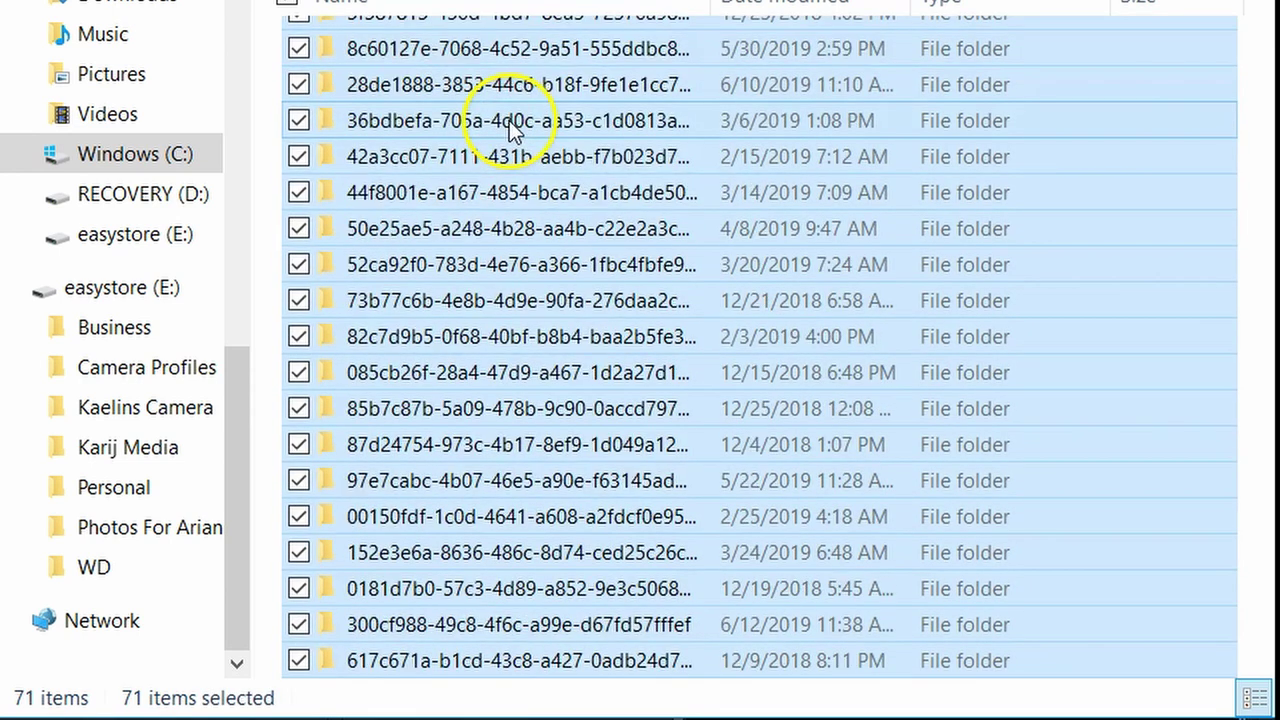
scroll(487, 160, down, 7)
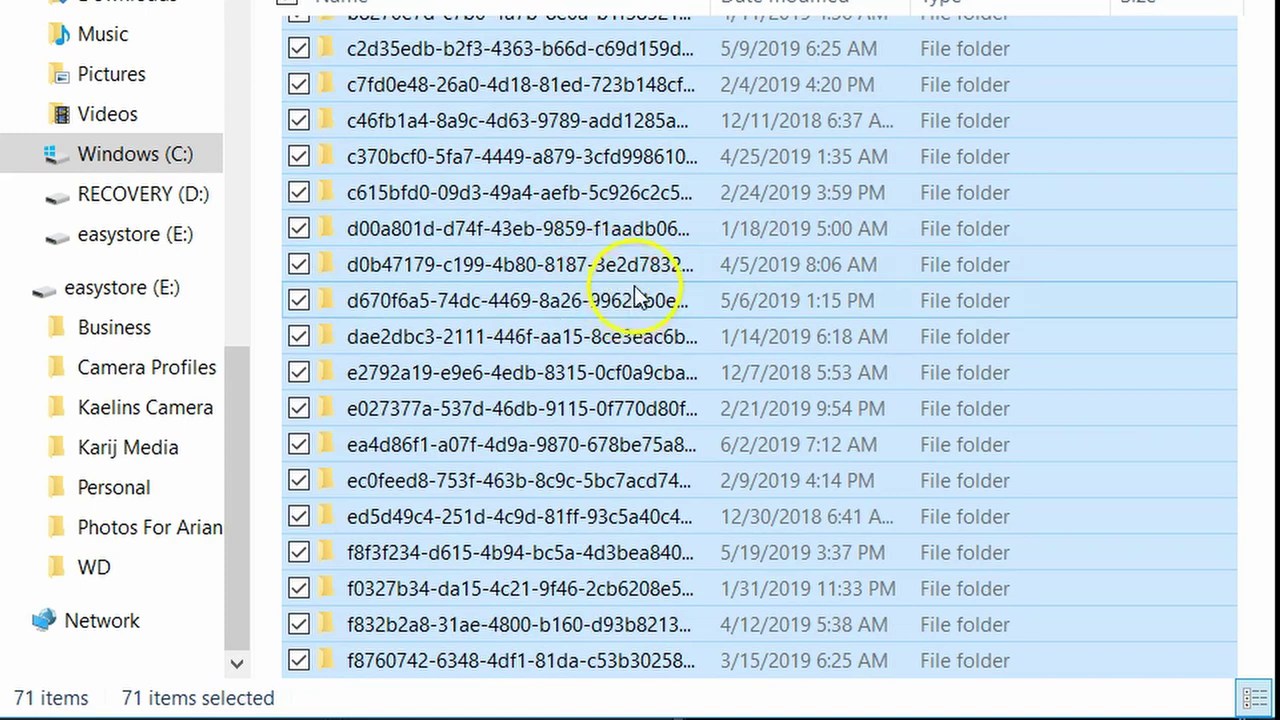
scroll(640, 270, up, 3)
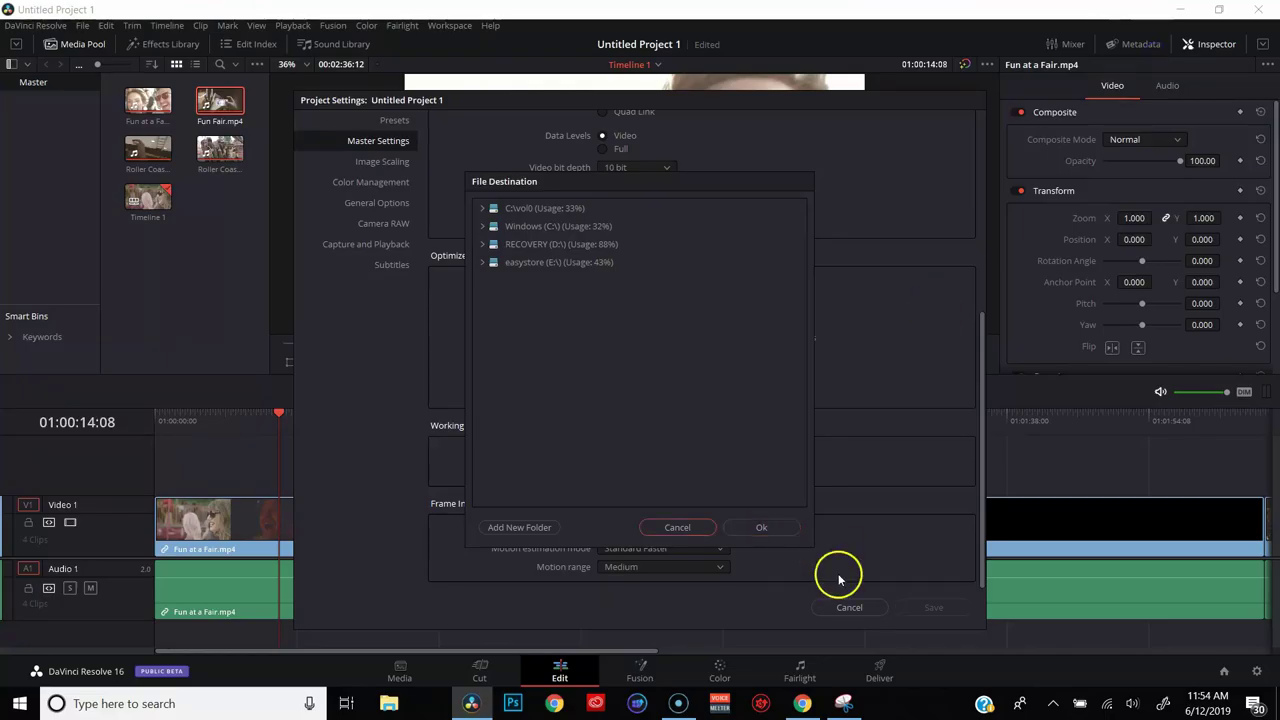
Step: Cancel the File Destination and Project Settings dialogs, then stop timeline playback
click(700, 529)
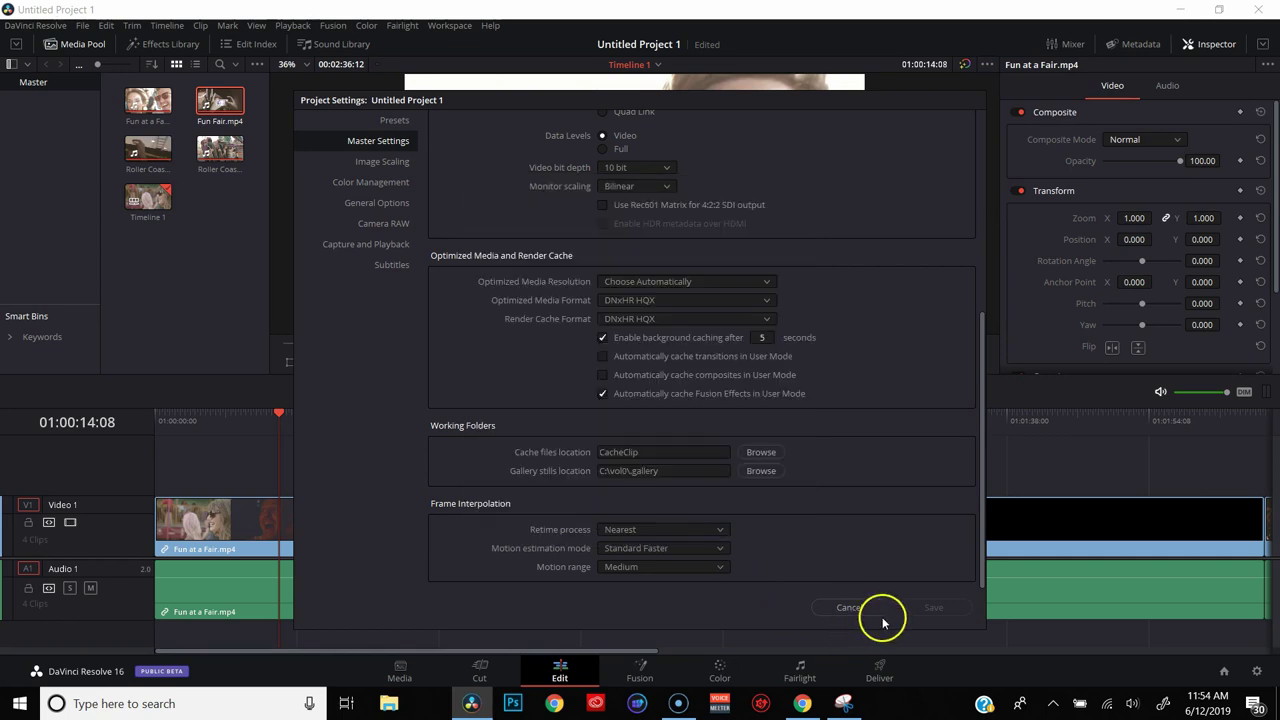
click(849, 607)
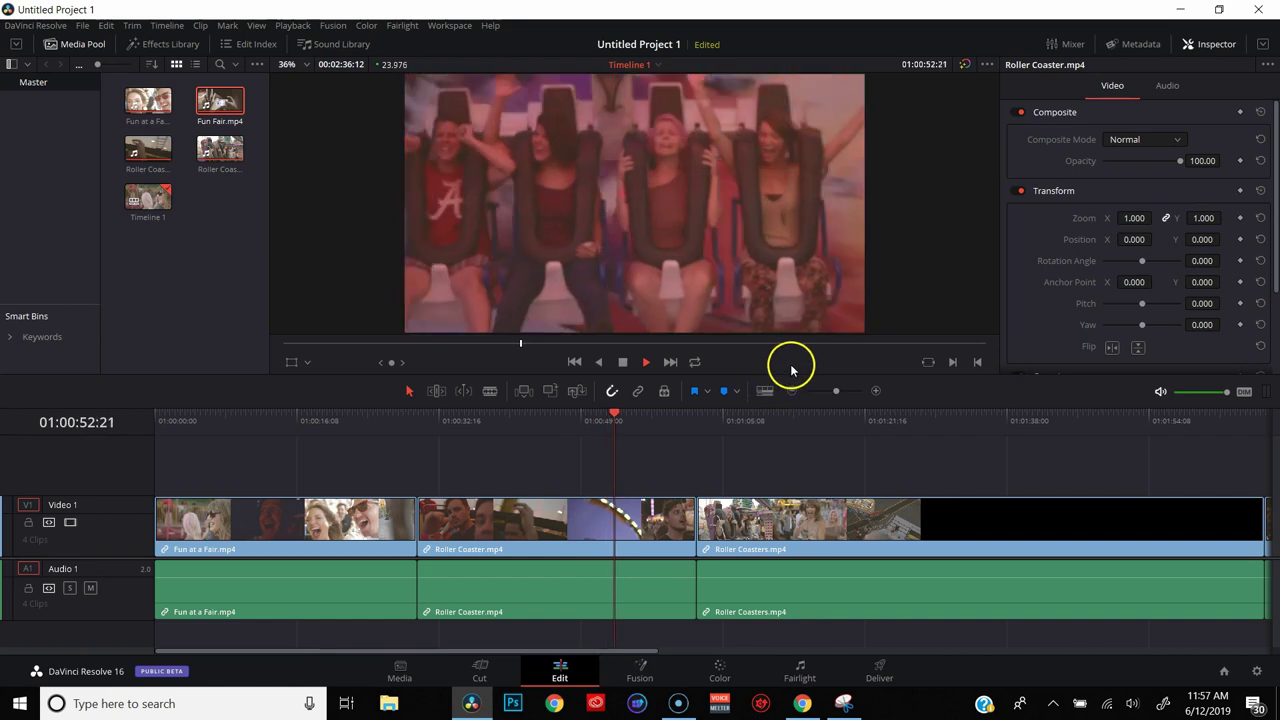
key(space)
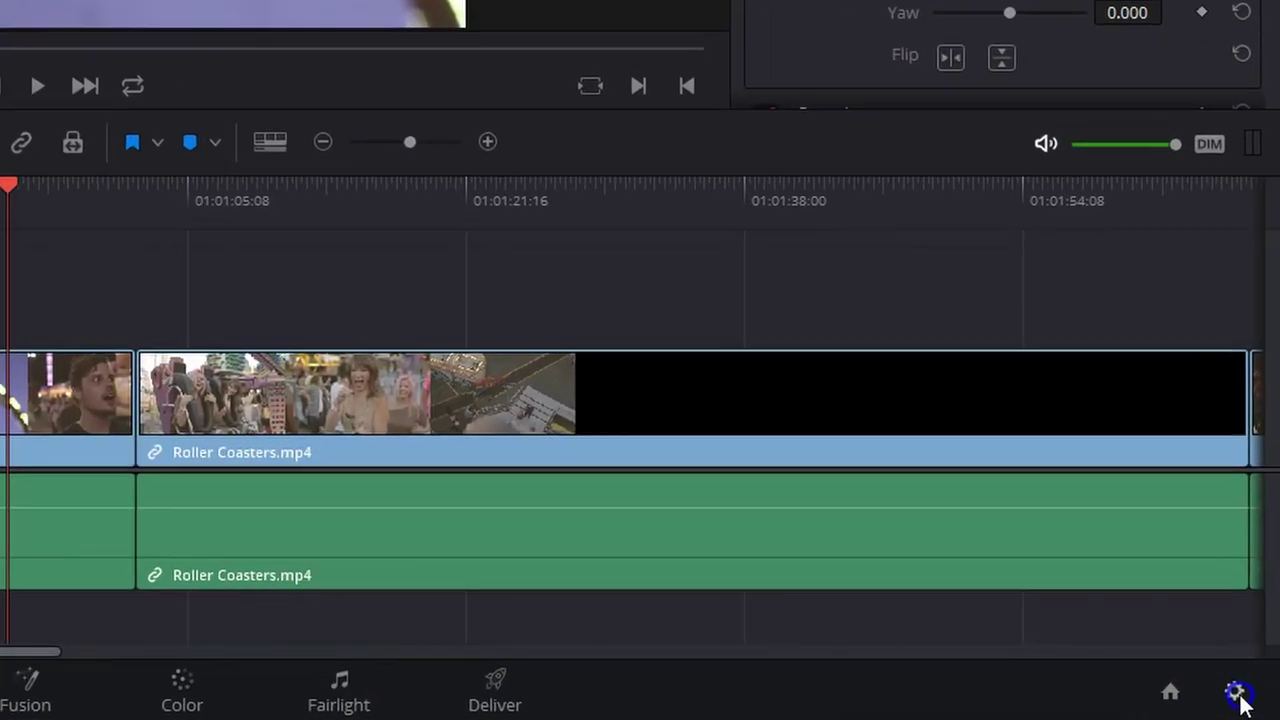
click(1236, 696)
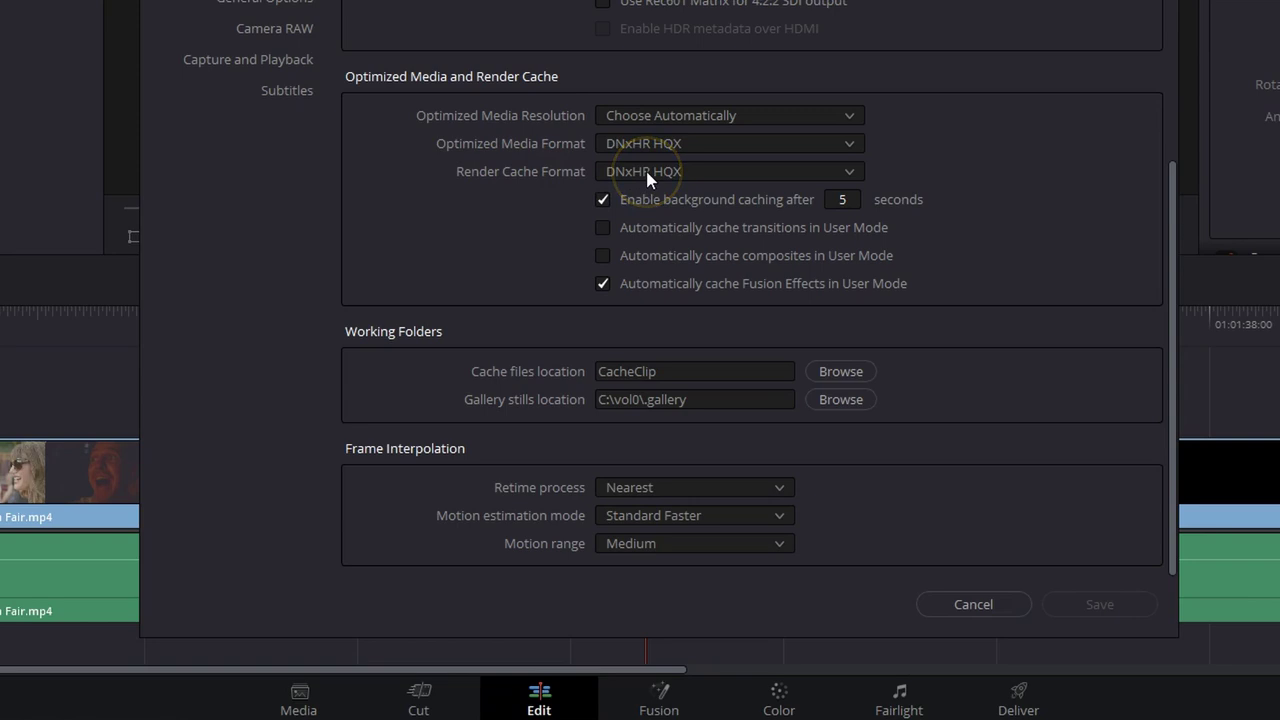
click(992, 605)
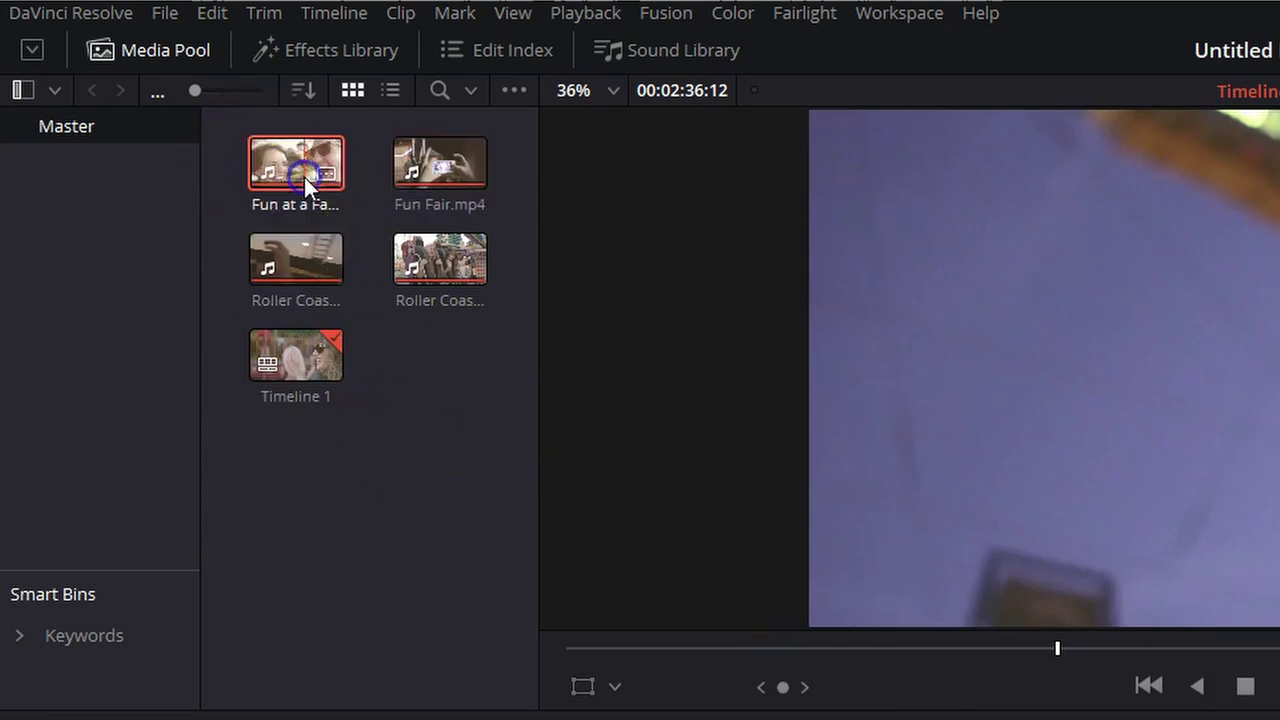
Step: Select all four Media Pool clips and check the Use Optimized Media If Available setting
shift+click(452, 261)
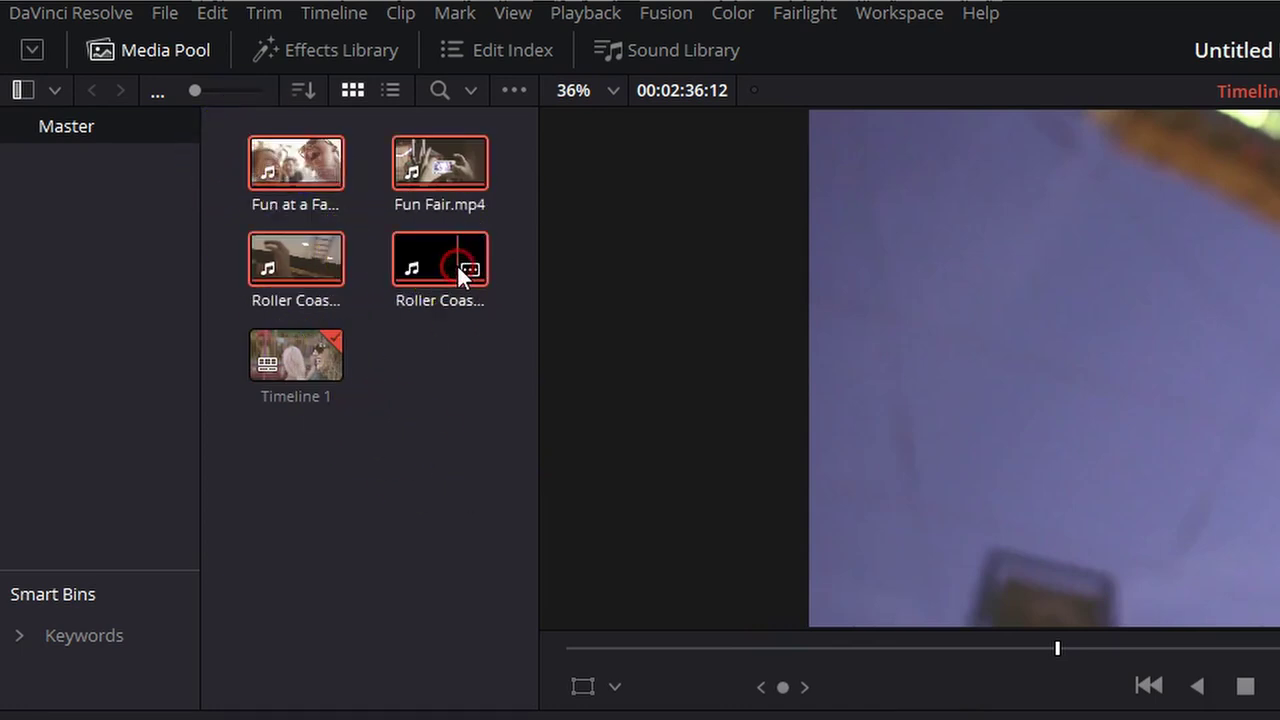
right_click(458, 264)
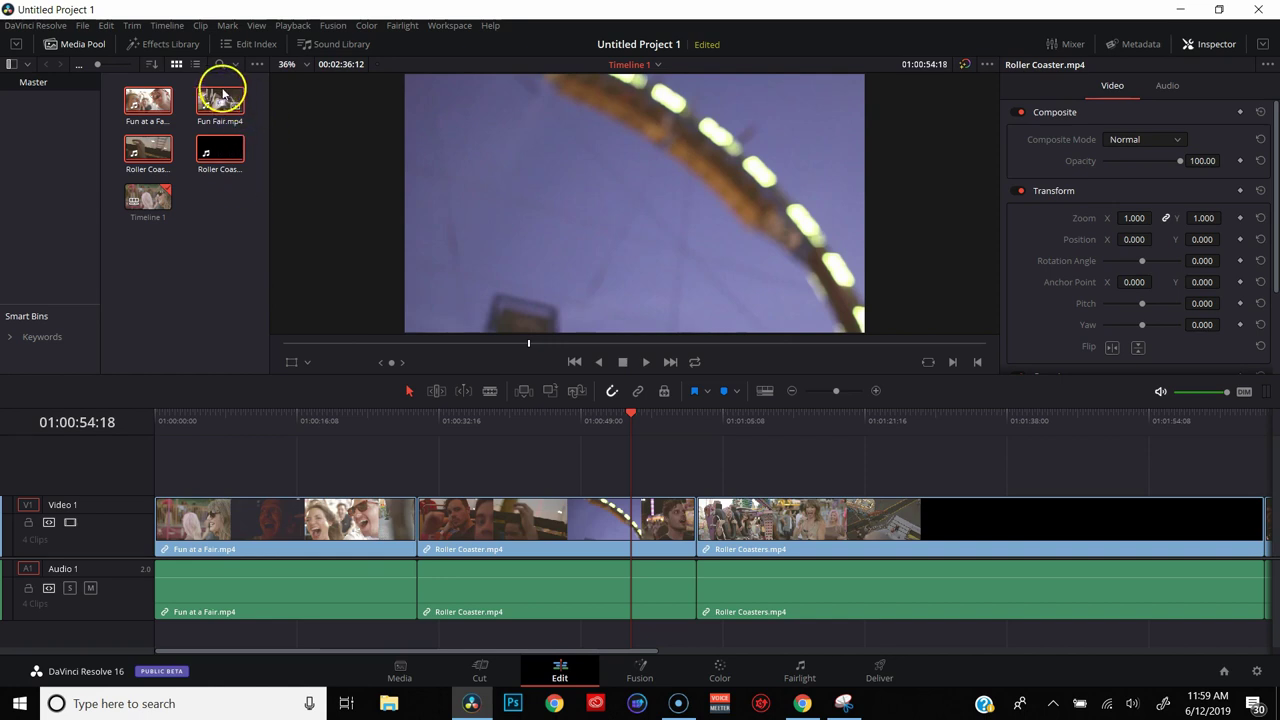
click(293, 25)
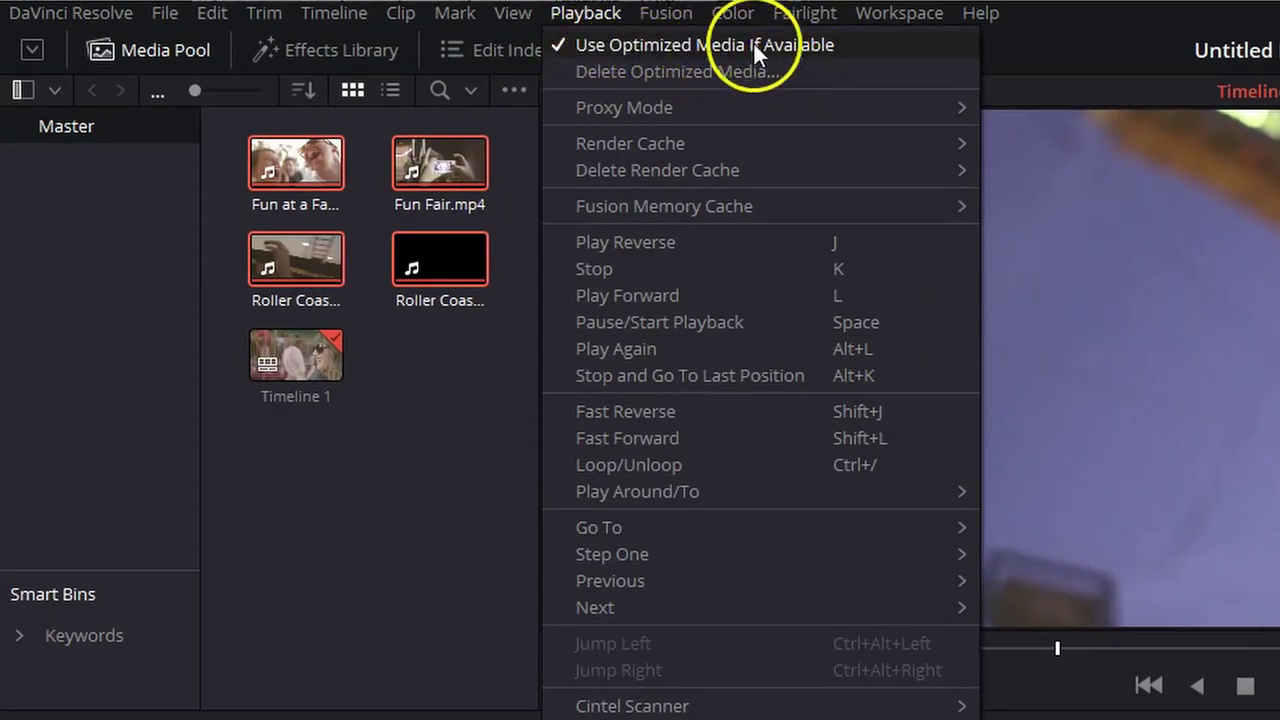
click(300, 575)
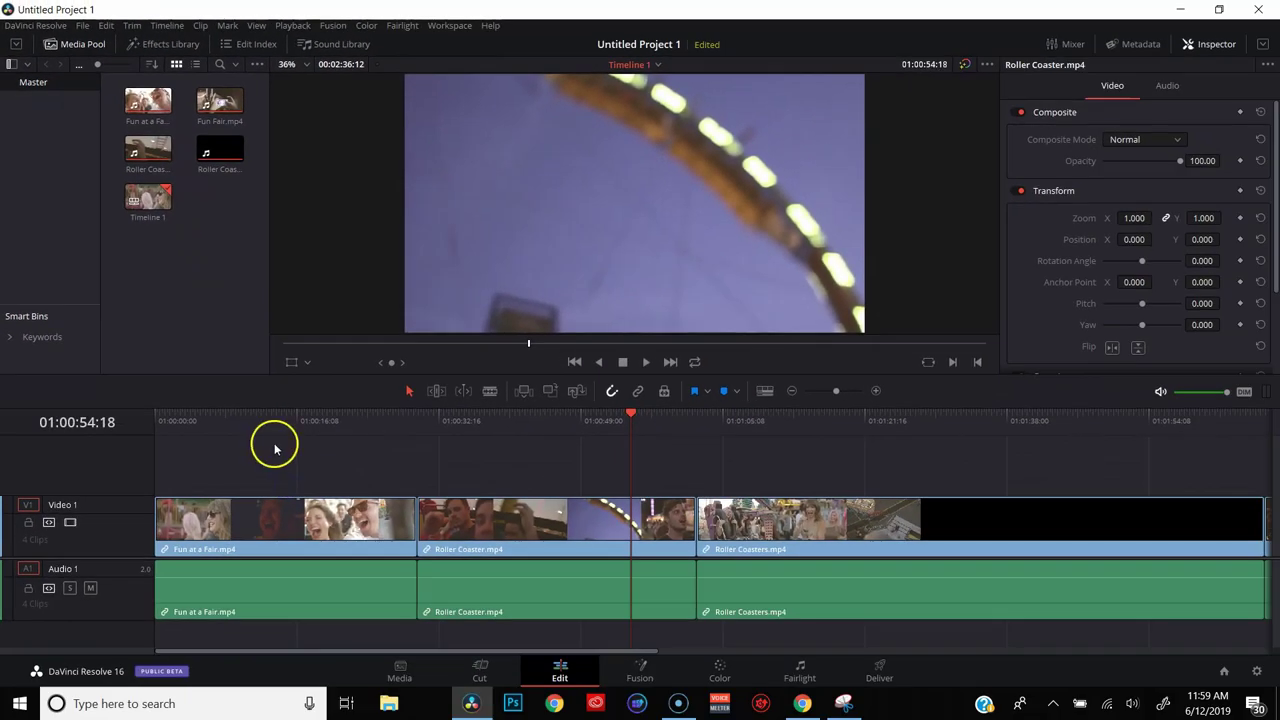
Step: Play Timeline 1 from its start
click(242, 416)
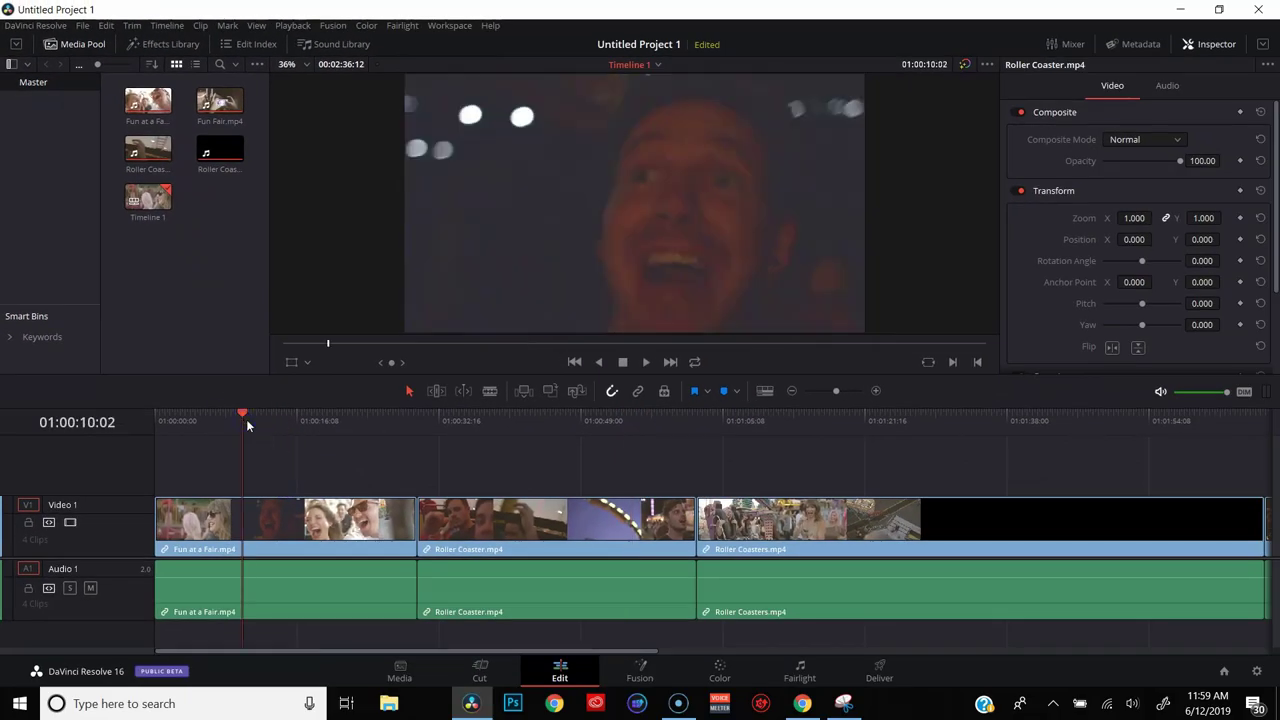
click(171, 420)
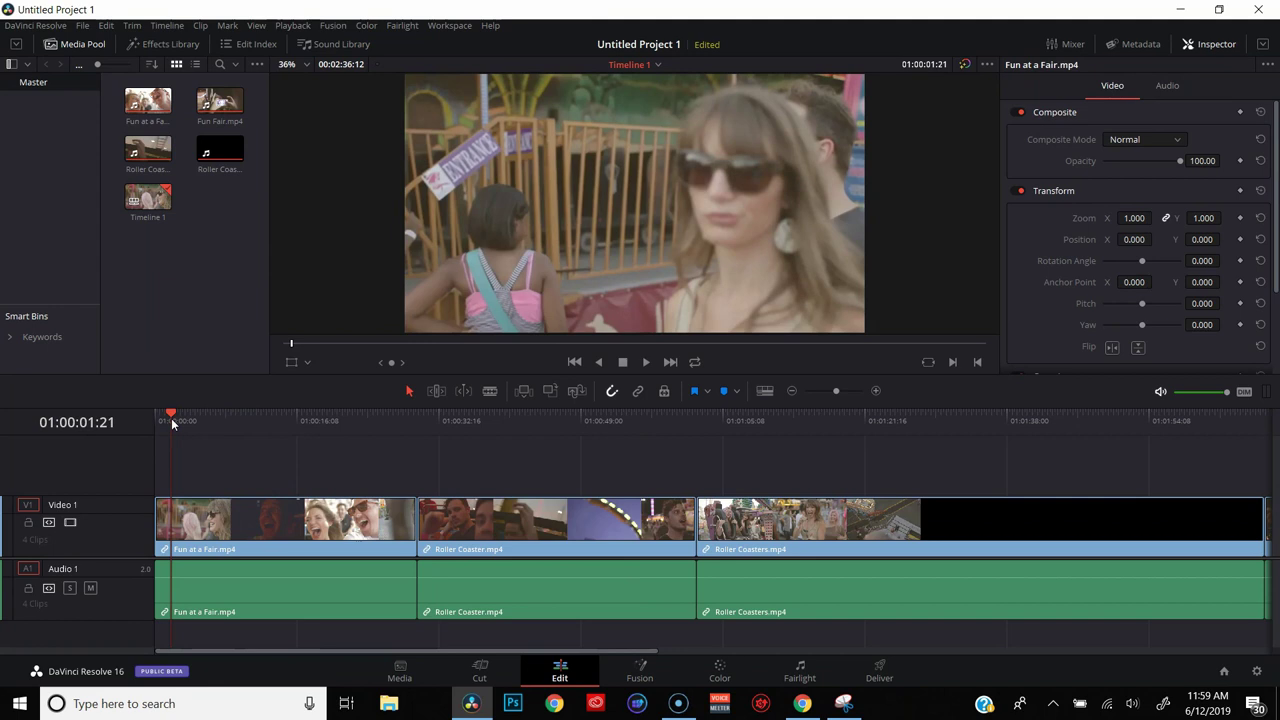
key(space)
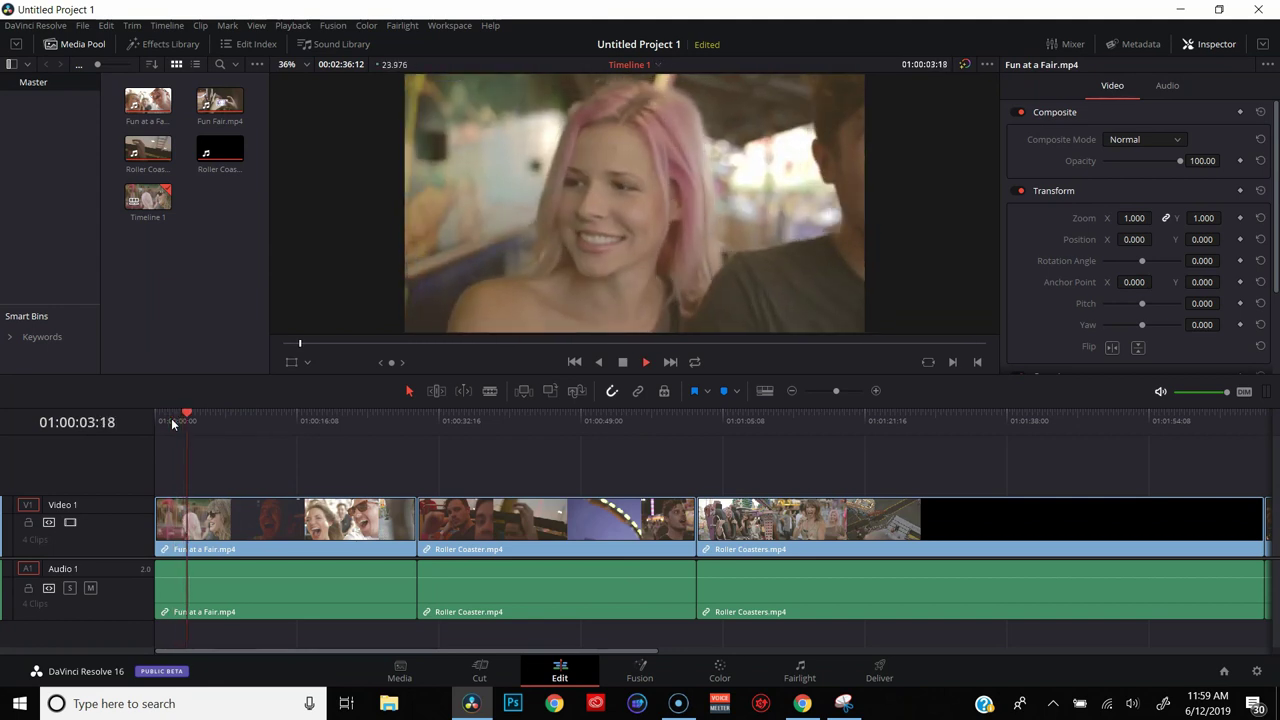